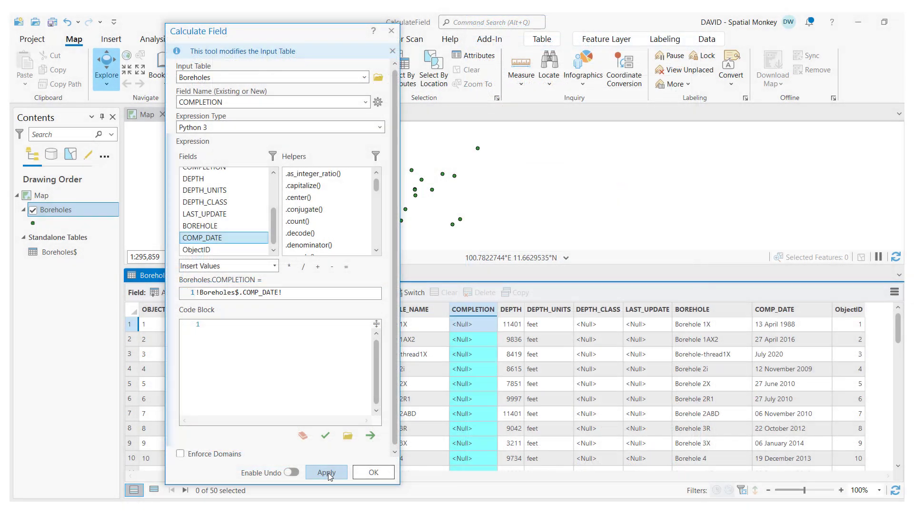
# Calculate the COMPLETION field of Boreholes with the expression !Boreholes$.COMP_DATE!
pyautogui.click(328, 473)
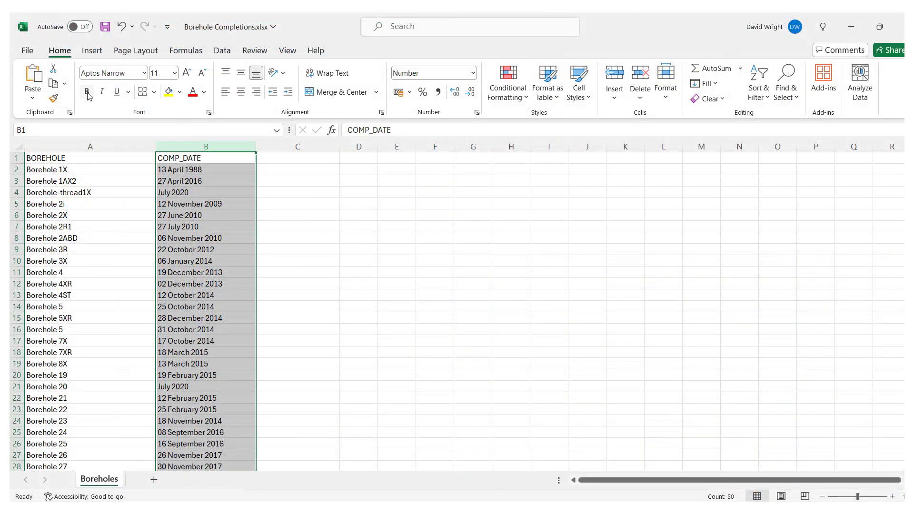
# In the Borehole Completions workbook in Excel, copy the COMP_DATE column and paste it starting at cell C1
pyautogui.click(53, 84)
pyautogui.click(292, 160)
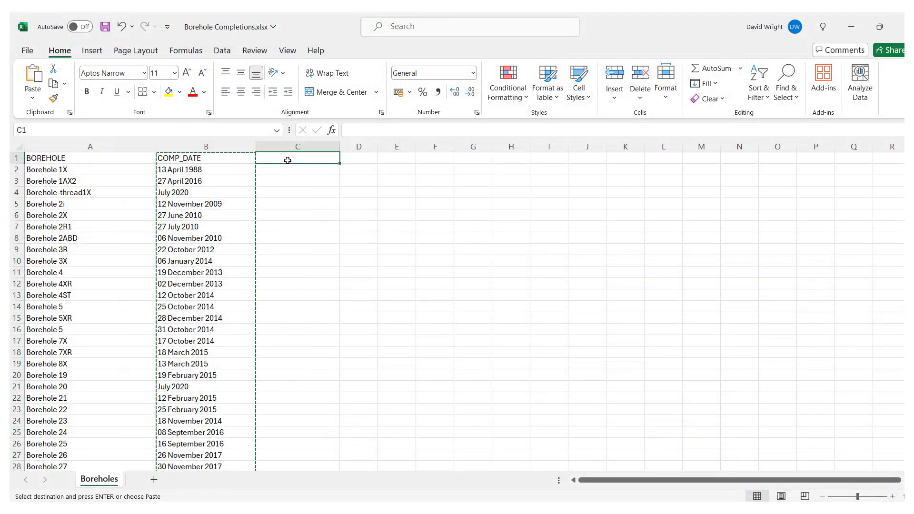
pyautogui.click(34, 72)
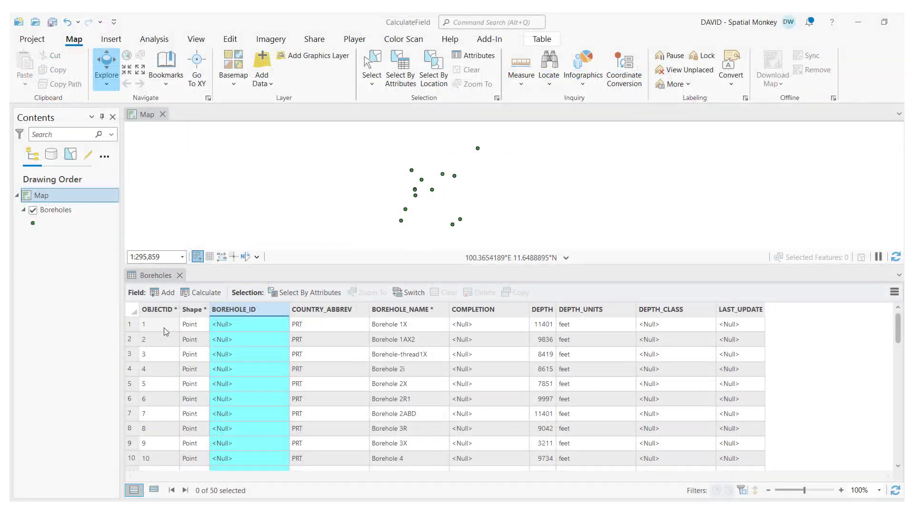
pyautogui.click(165, 330)
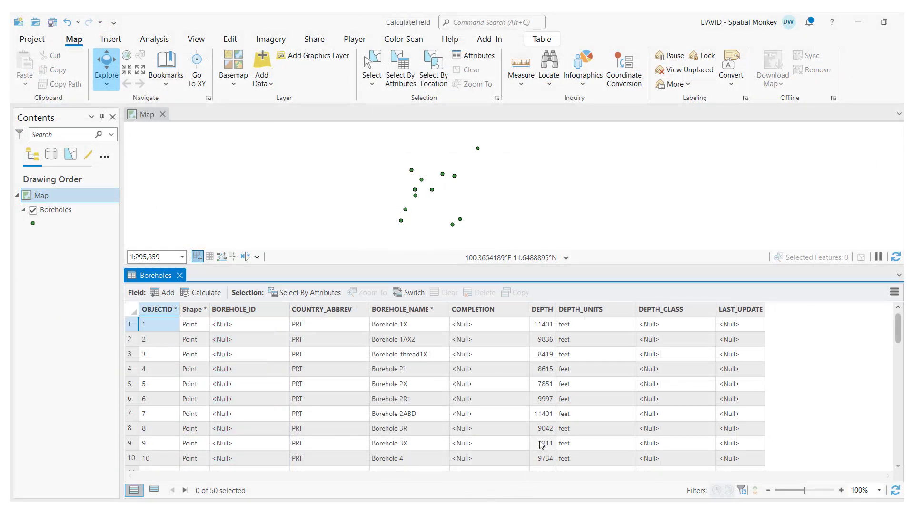
pyautogui.rightClick(233, 311)
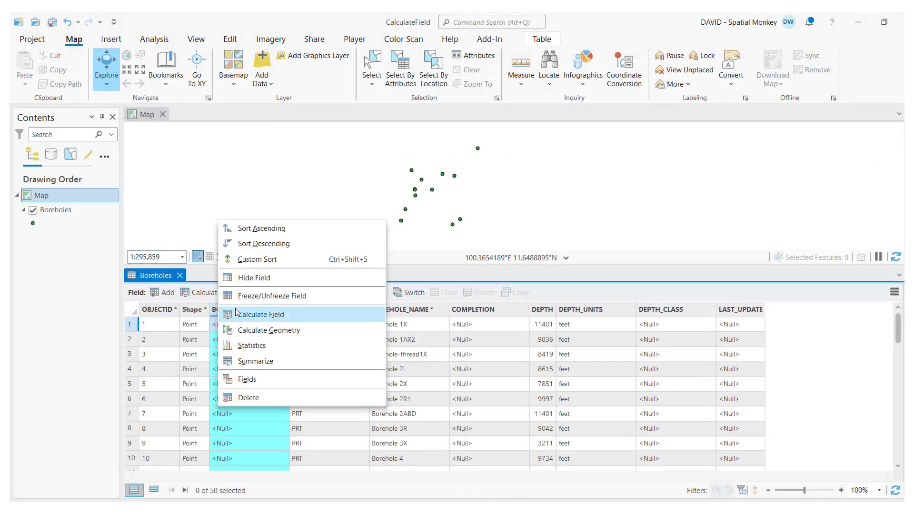
pyautogui.click(261, 315)
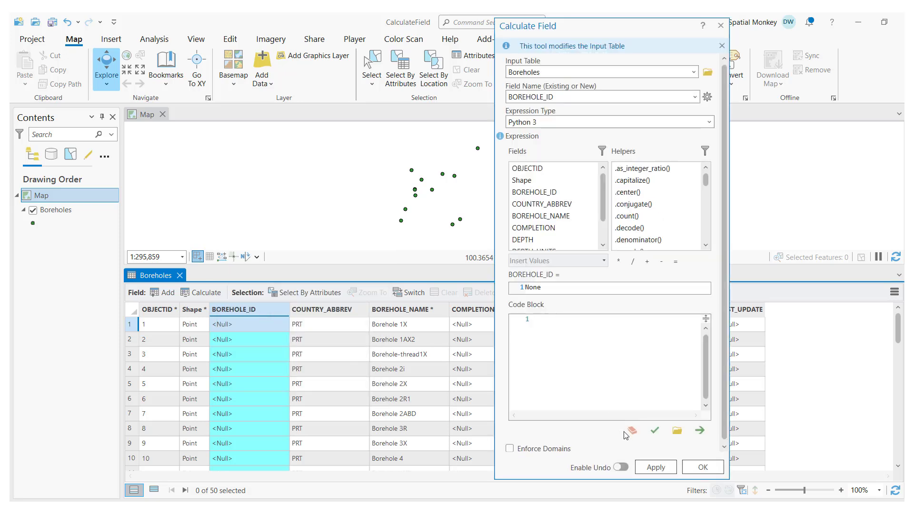
pyautogui.doubleClick(557, 219)
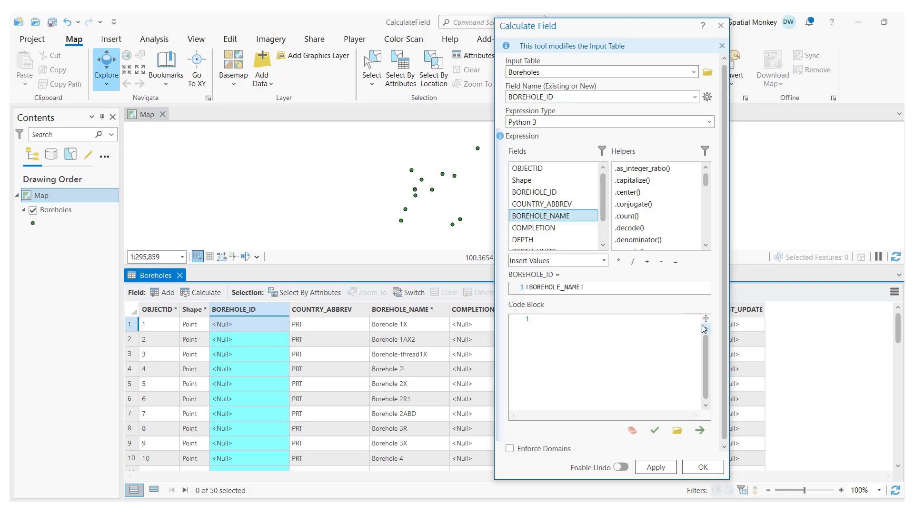
pyautogui.click(721, 29)
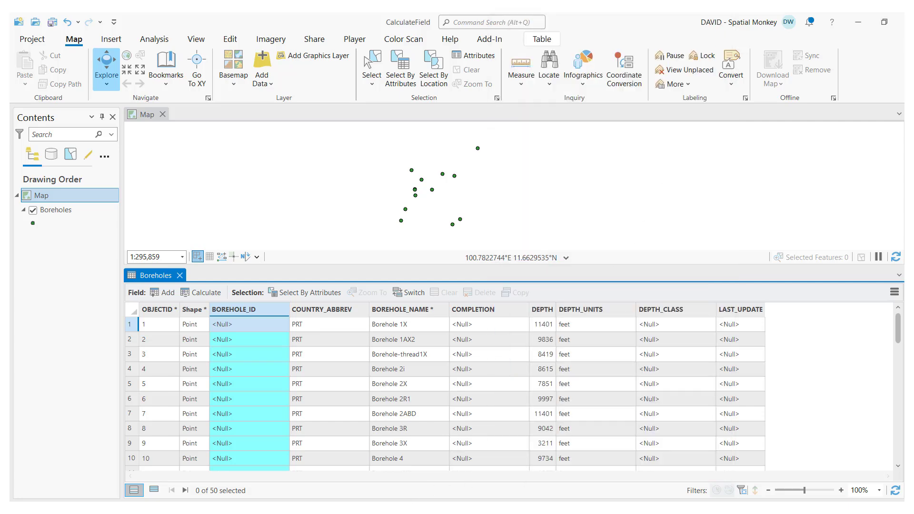
# View the Borehole Completions workbook in Excel, close it, and add its Boreholes$ table to the current map in ArcGIS Pro
pyautogui.hotkey('alt', 'Tab')
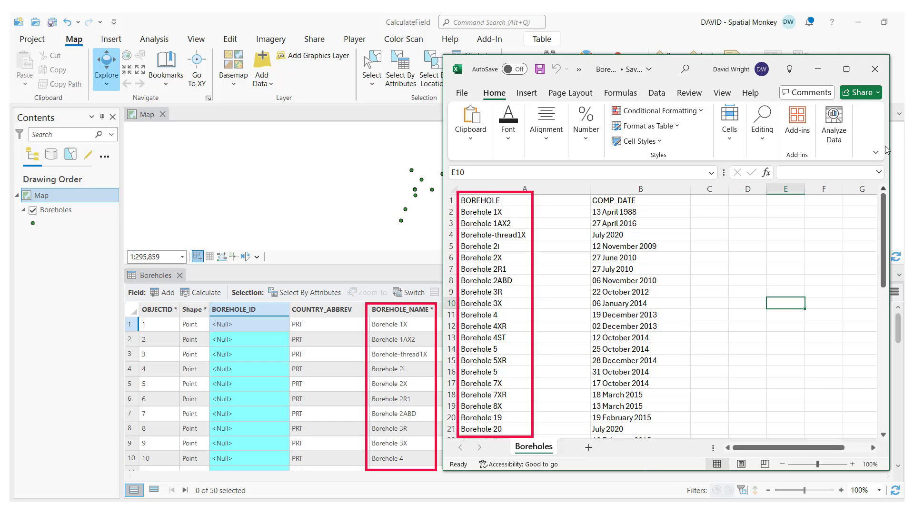
pyautogui.click(876, 65)
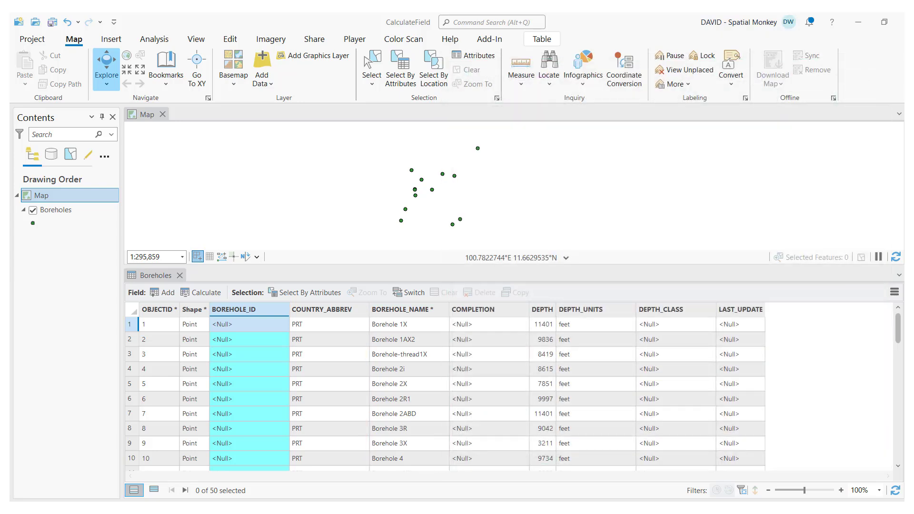
pyautogui.rightClick(771, 354)
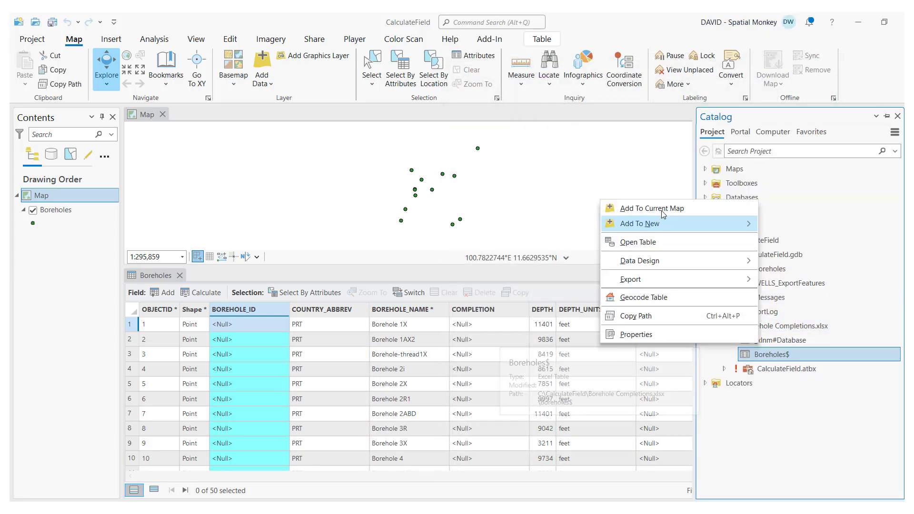
pyautogui.click(662, 209)
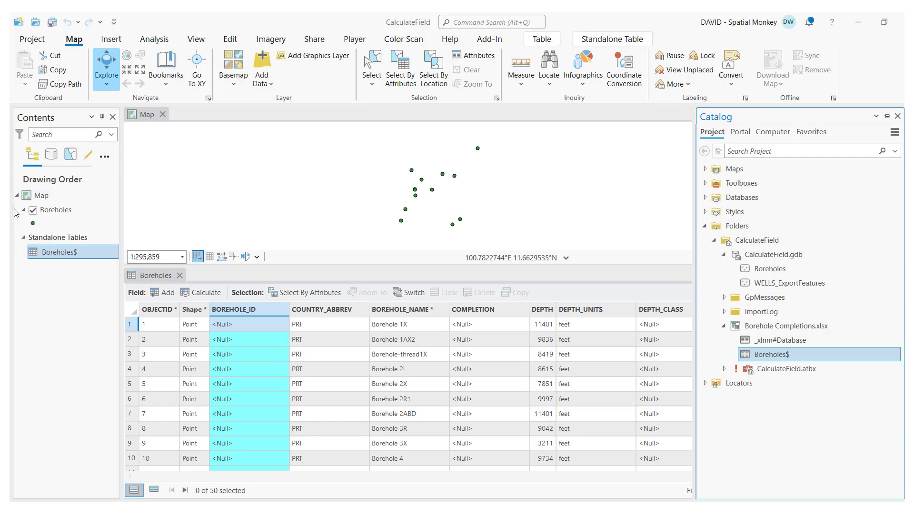
# Join the Boreholes$ table to the Boreholes layer, using BOREHOLE_NAME as the input join field
pyautogui.click(49, 210)
pyautogui.rightClick(63, 209)
pyautogui.moveTo(224, 246)
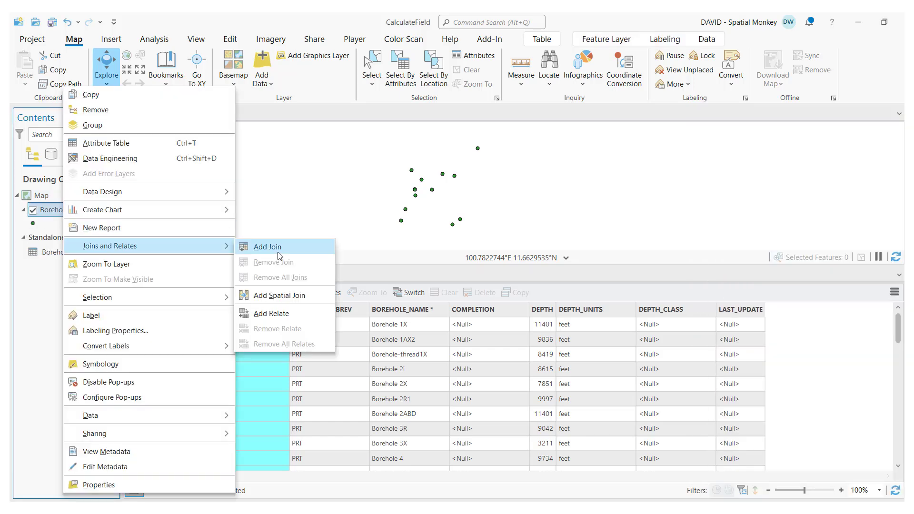
pyautogui.click(279, 254)
pyautogui.click(491, 150)
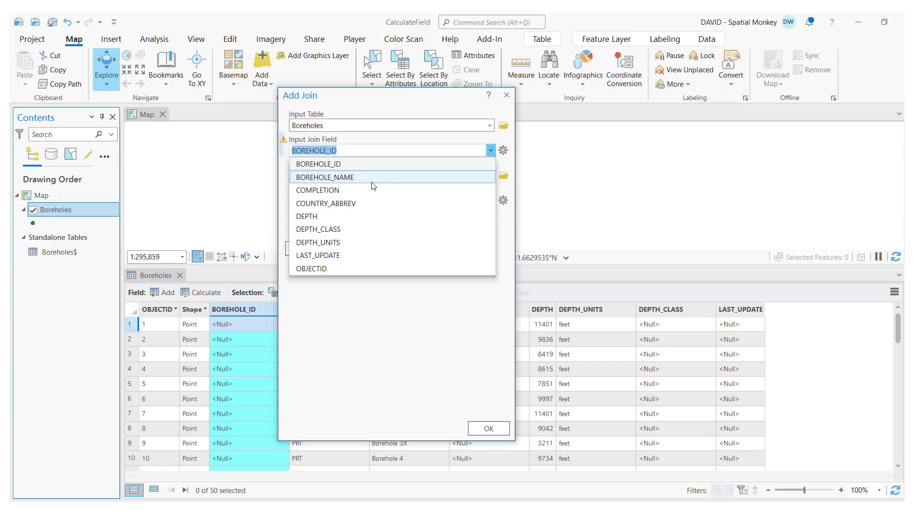
pyautogui.click(374, 177)
pyautogui.click(489, 429)
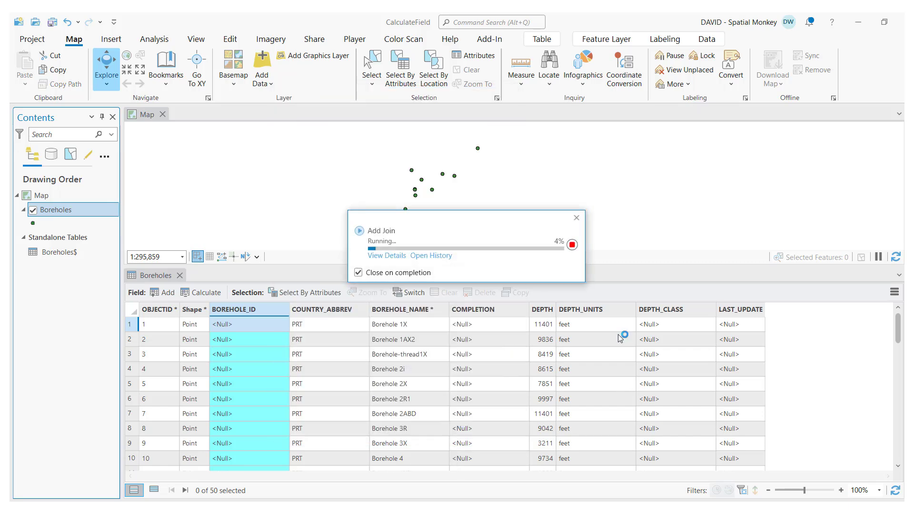
# Fit the widths of the DEPTH_UNITS, DEPTH_CLASS and COMPLETION columns to their contents
pyautogui.doubleClick(636, 314)
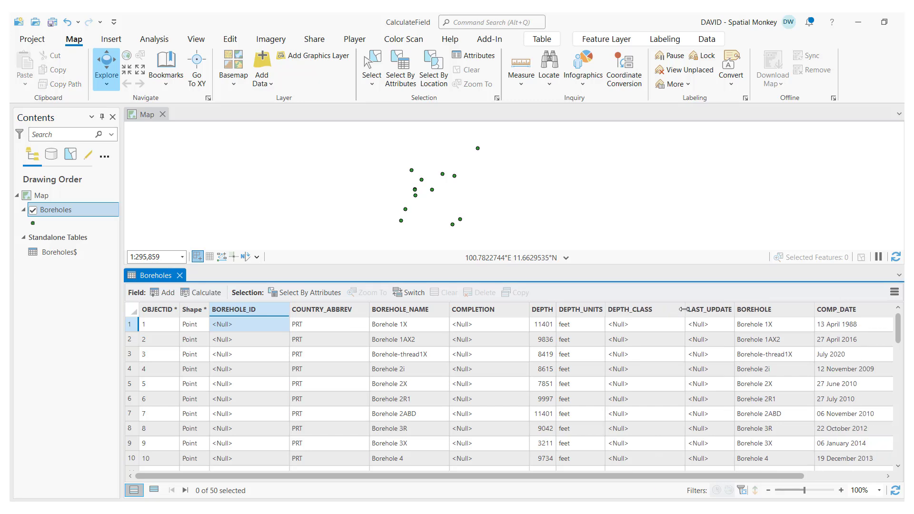
pyautogui.doubleClick(684, 310)
pyautogui.doubleClick(529, 309)
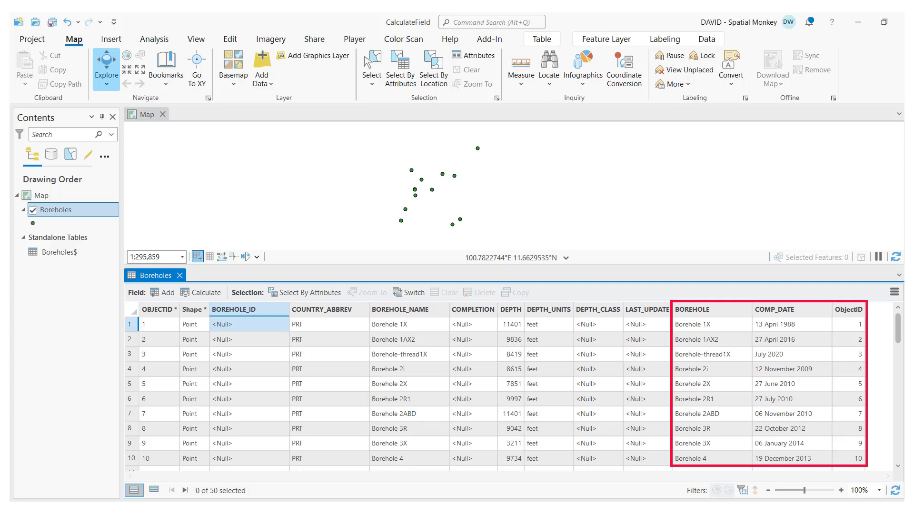
# Calculate the COMPLETION field with the Python 3 expression !Boreholes$.COMP_DATE! and close the Calculate Field tool
pyautogui.rightClick(479, 311)
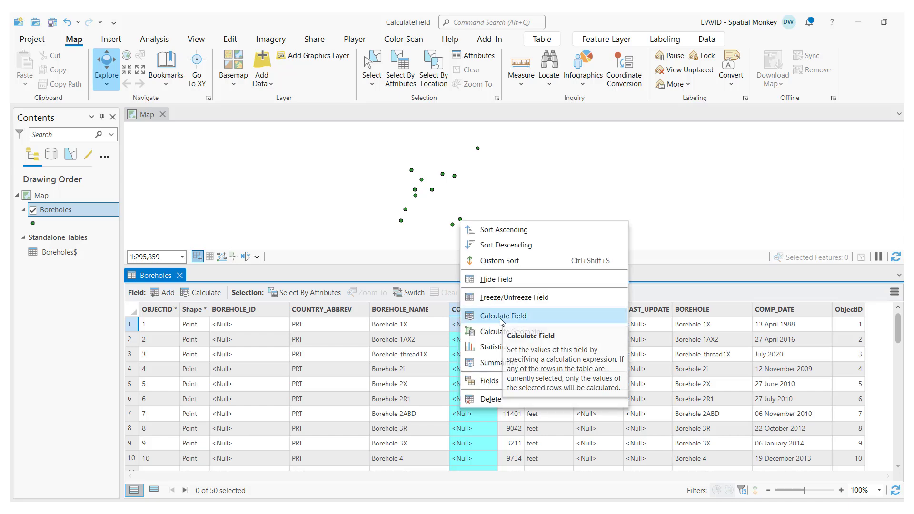
pyautogui.click(503, 316)
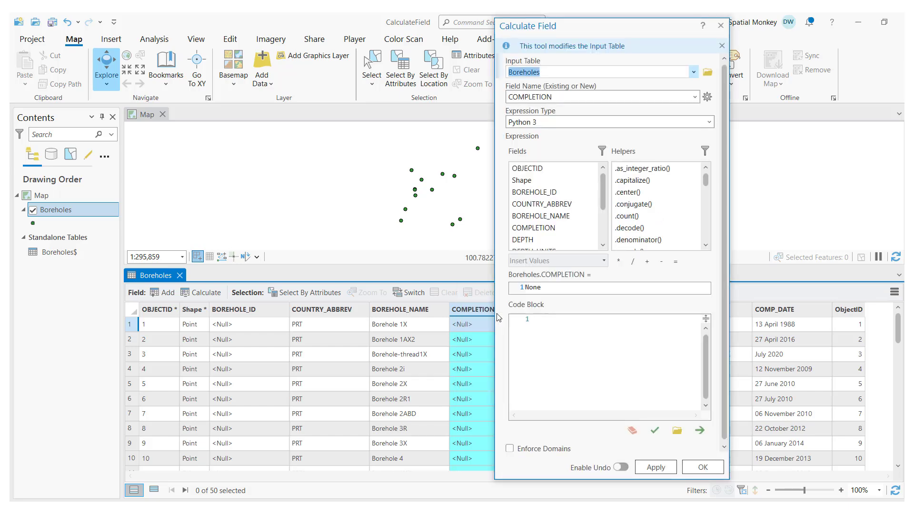
pyautogui.scroll(-2, 552, 210)
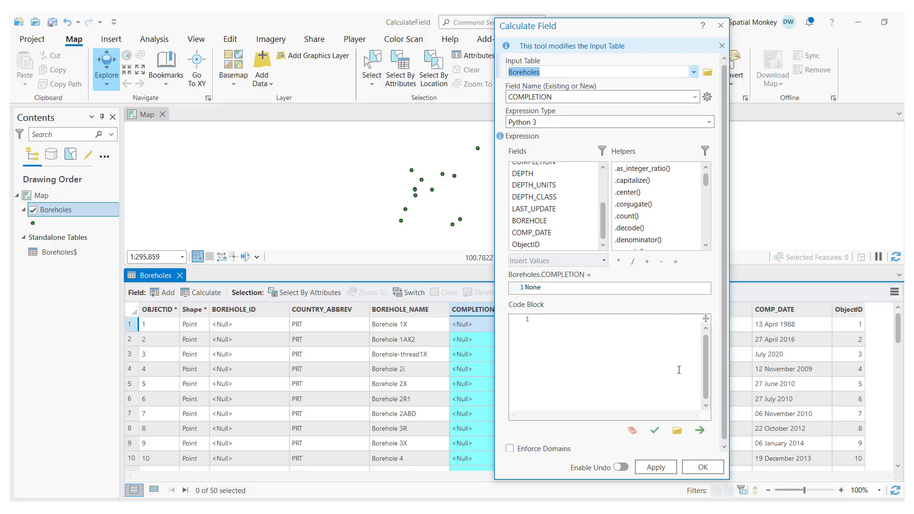
pyautogui.click(633, 432)
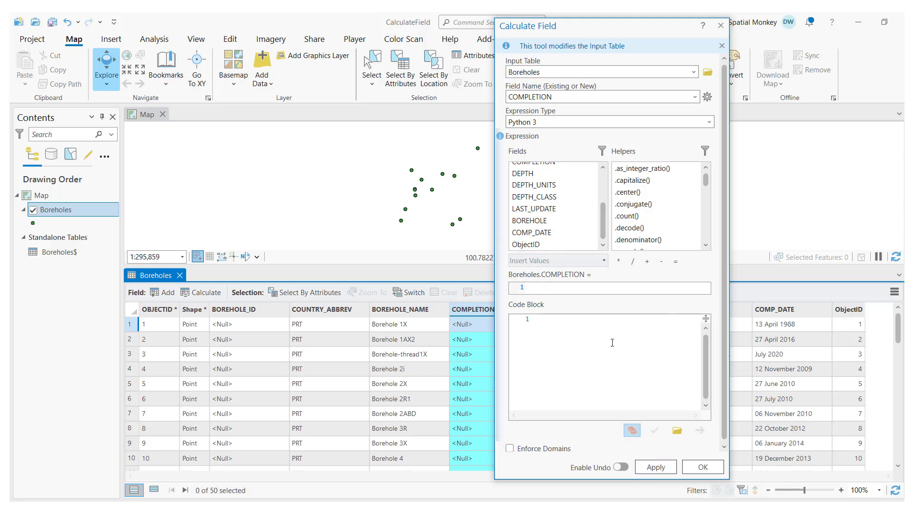
pyautogui.doubleClick(538, 237)
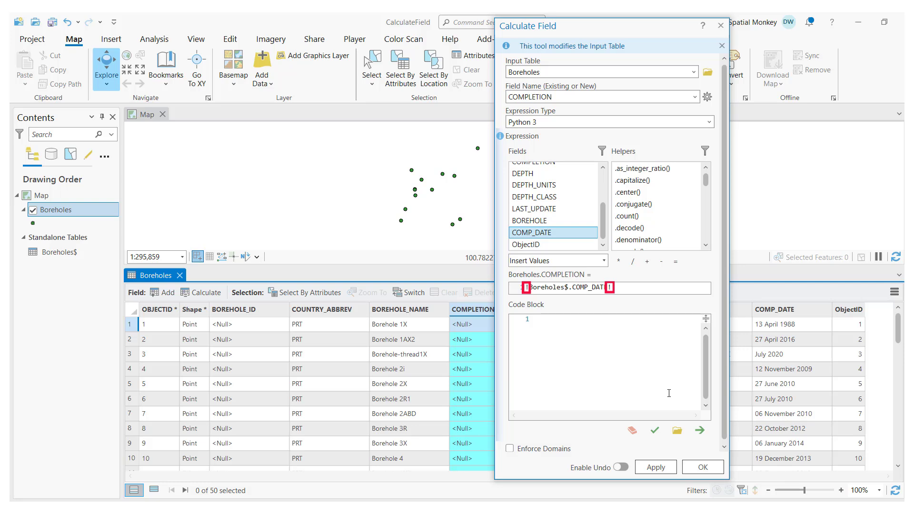
pyautogui.moveTo(622, 31); pyautogui.dragTo(292, 36)
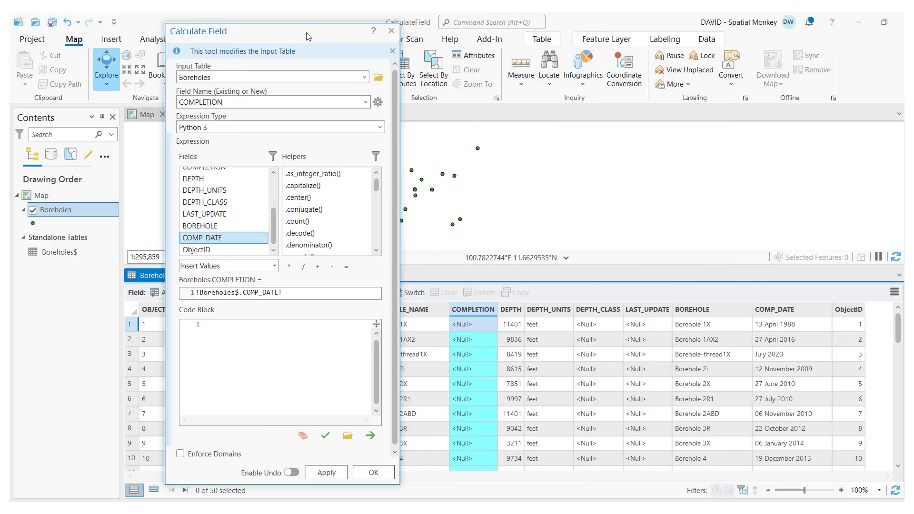
pyautogui.click(327, 473)
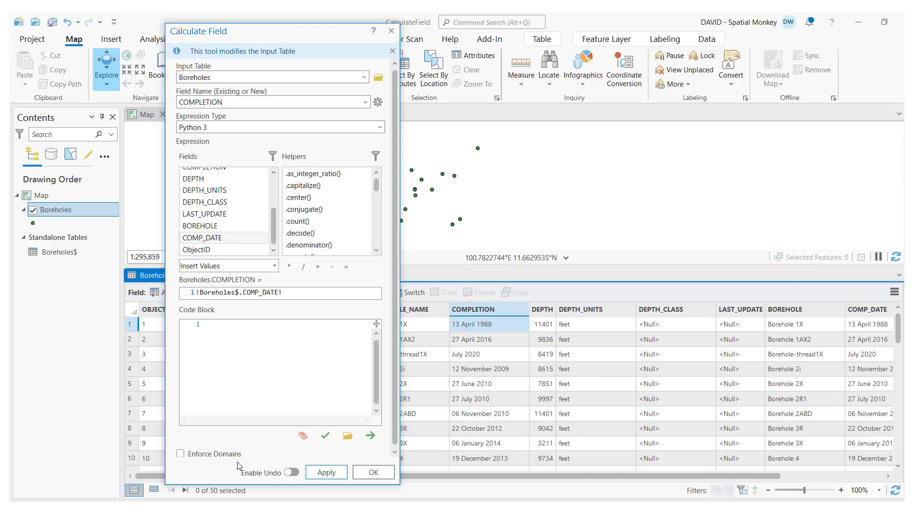
pyautogui.click(392, 30)
# Remove all joins from the Boreholes layer
pyautogui.rightClick(59, 210)
pyautogui.moveTo(143, 246)
pyautogui.click(266, 277)
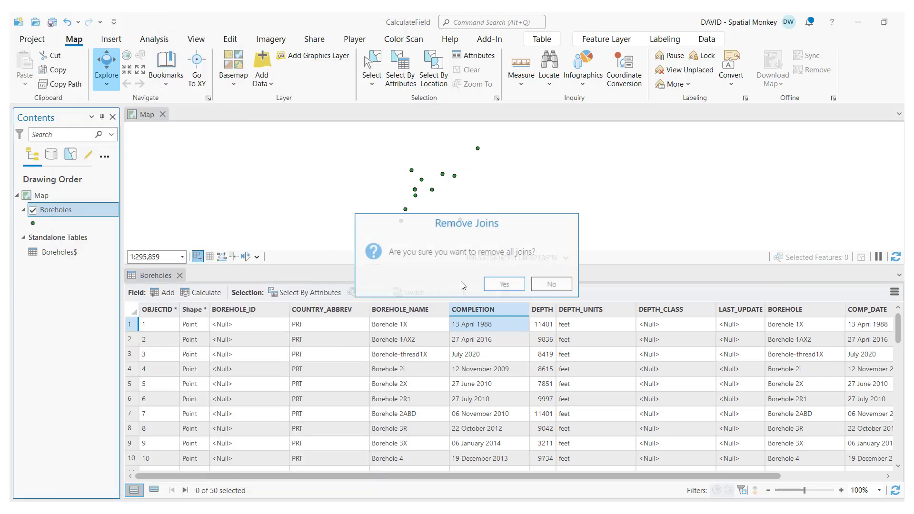
pyautogui.click(504, 284)
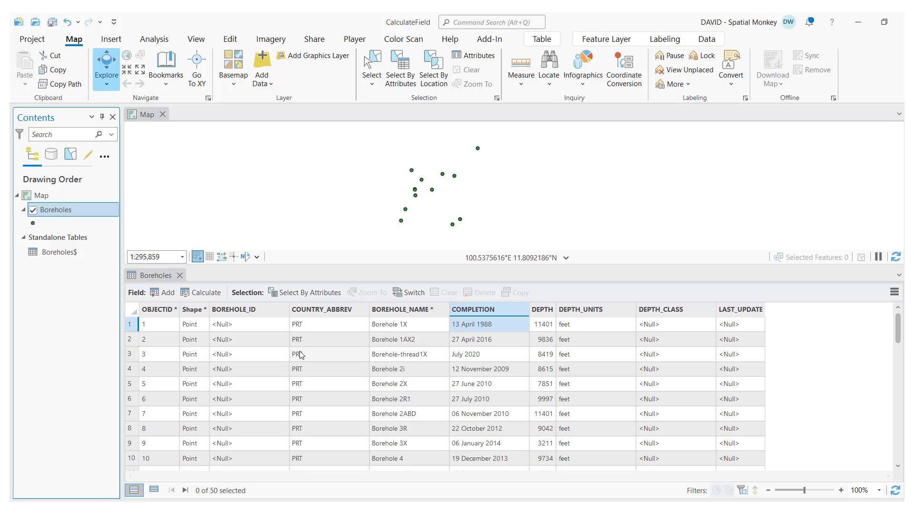
# Calculate the BOREHOLE_ID field with the Python 3 expression !COUNTRY_ABBREV! + str(!OBJECTID!)
pyautogui.rightClick(240, 313)
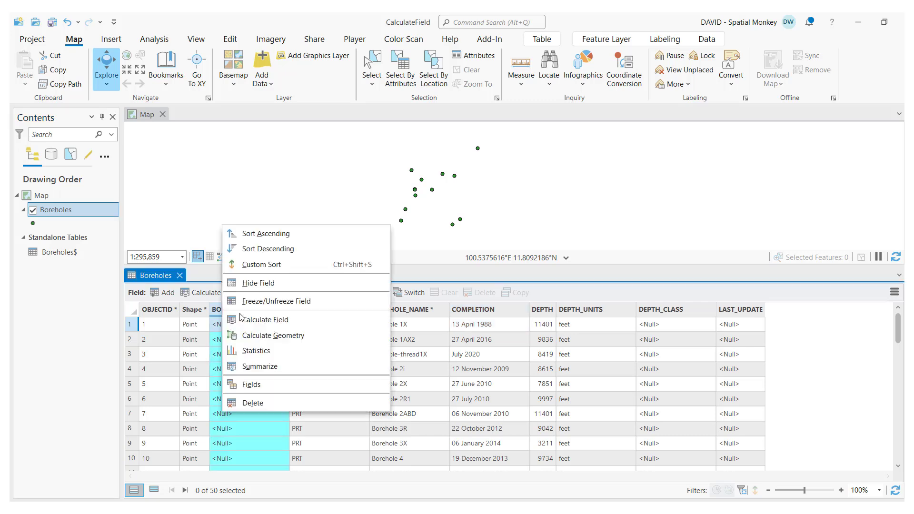
pyautogui.click(254, 320)
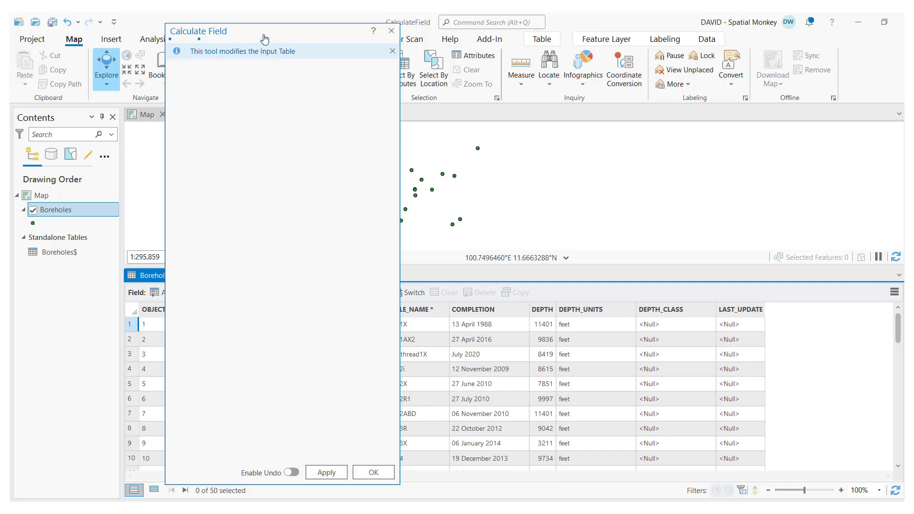
pyautogui.moveTo(265, 39); pyautogui.dragTo(565, 30)
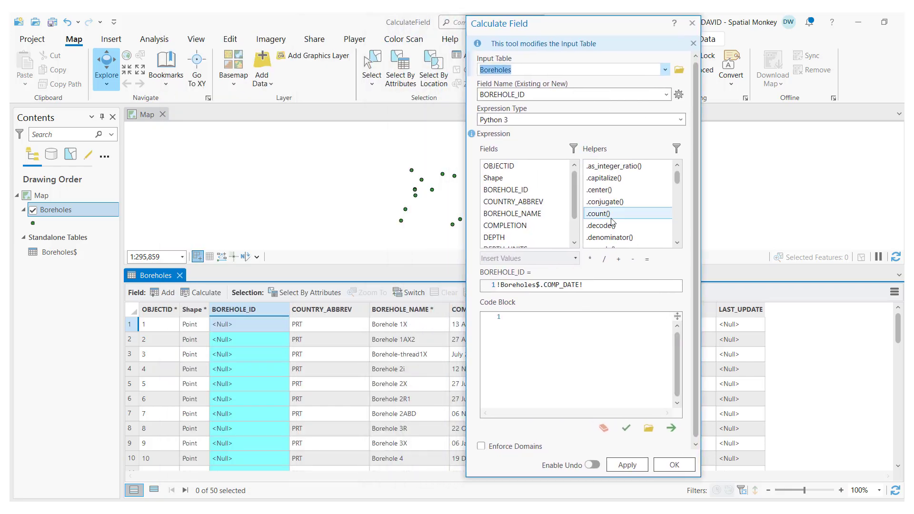
pyautogui.click(603, 428)
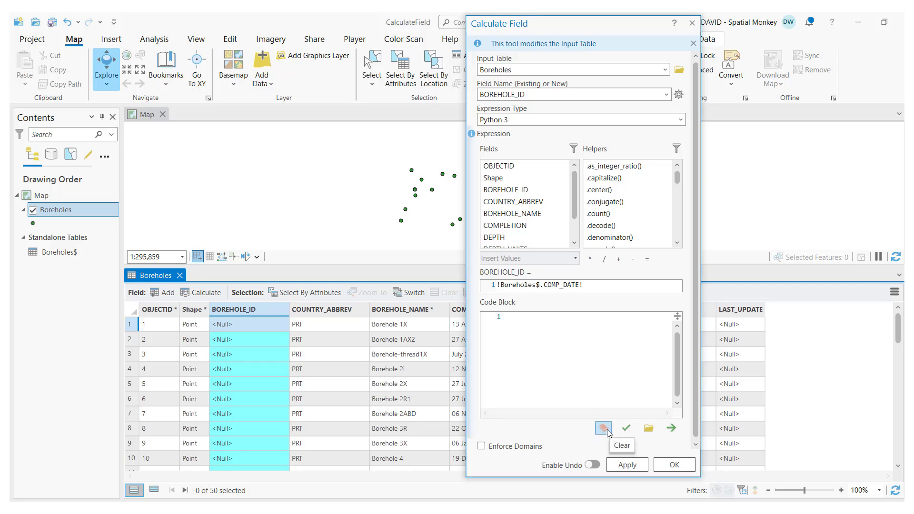
pyautogui.doubleClick(512, 202)
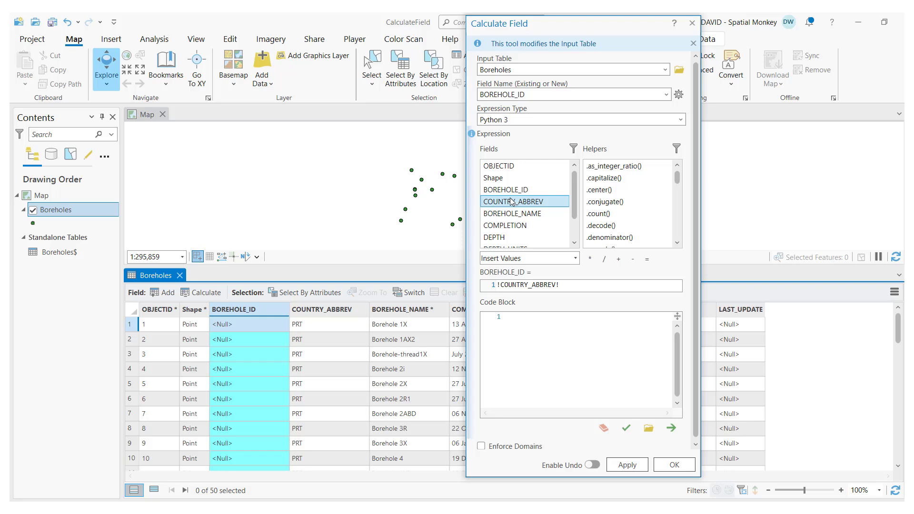
pyautogui.click(619, 258)
pyautogui.doubleClick(490, 166)
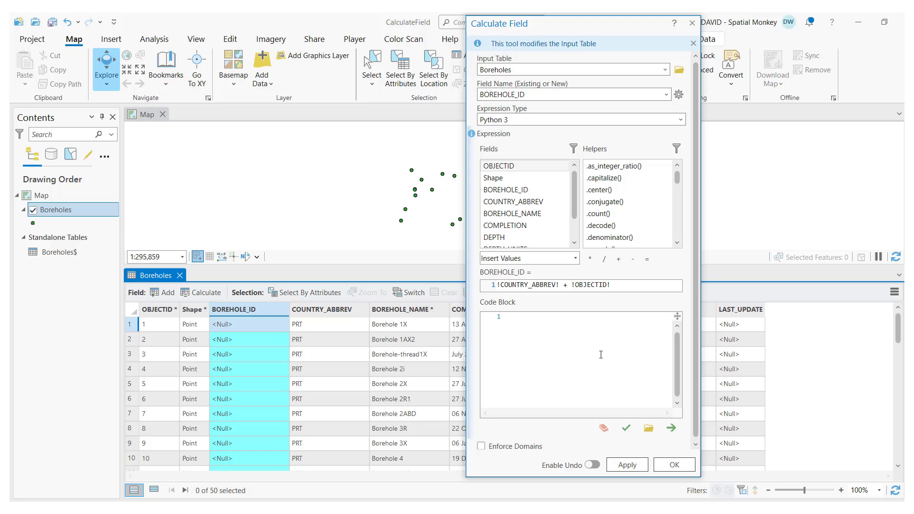
pyautogui.write('str(')
pyautogui.click(624, 466)
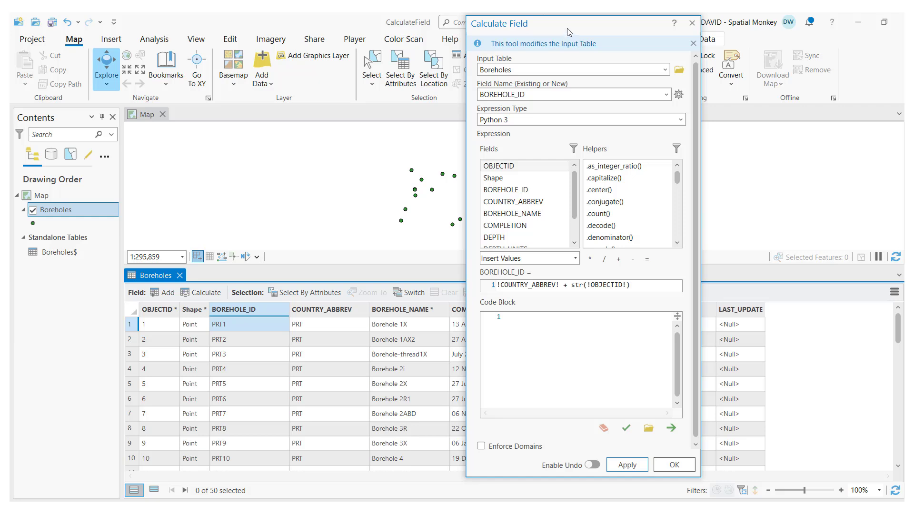
# Convert the DEPTH field from feet to meters by calculating it with the expression !DEPTH! * 0.3048
pyautogui.moveTo(522, 29); pyautogui.dragTo(360, 37)
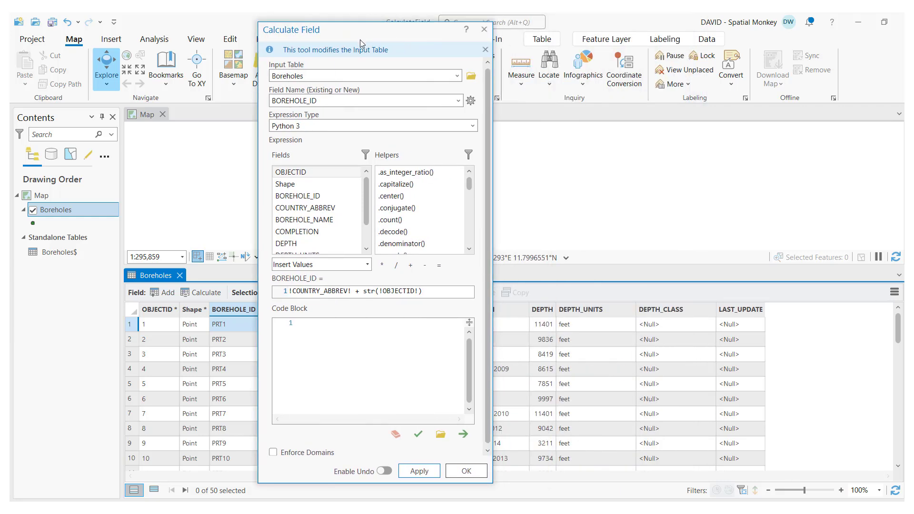
pyautogui.click(397, 441)
pyautogui.click(458, 100)
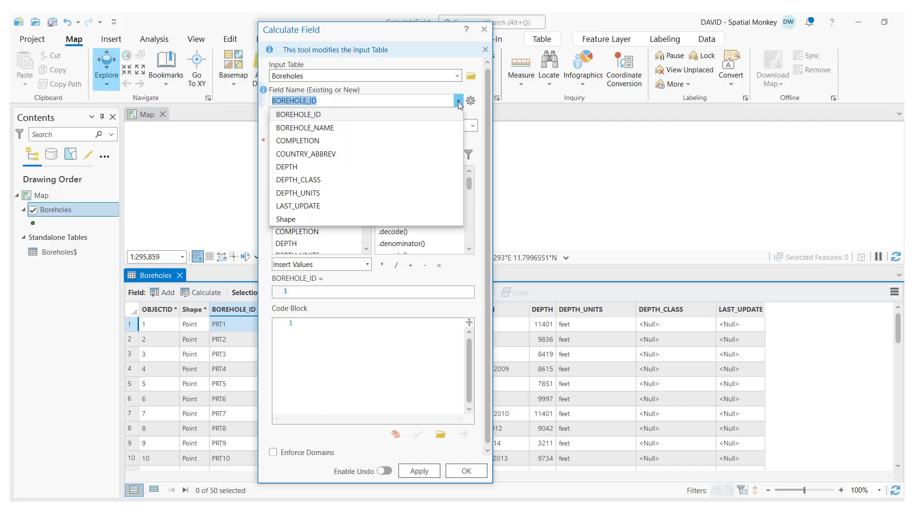
pyautogui.click(307, 167)
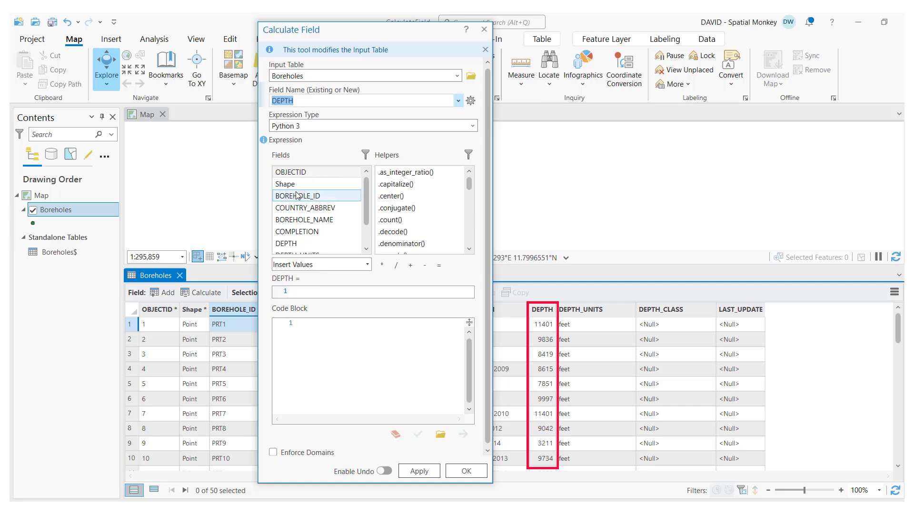
pyautogui.doubleClick(305, 244)
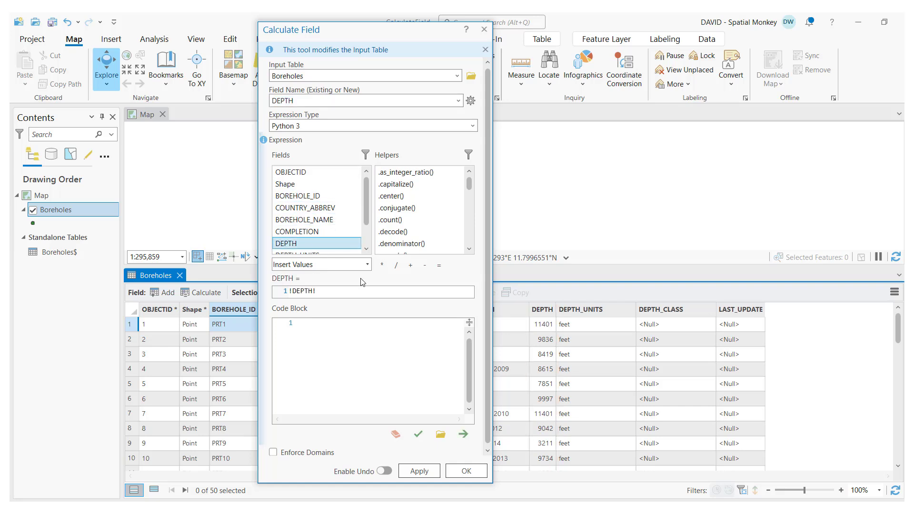
pyautogui.click(383, 265)
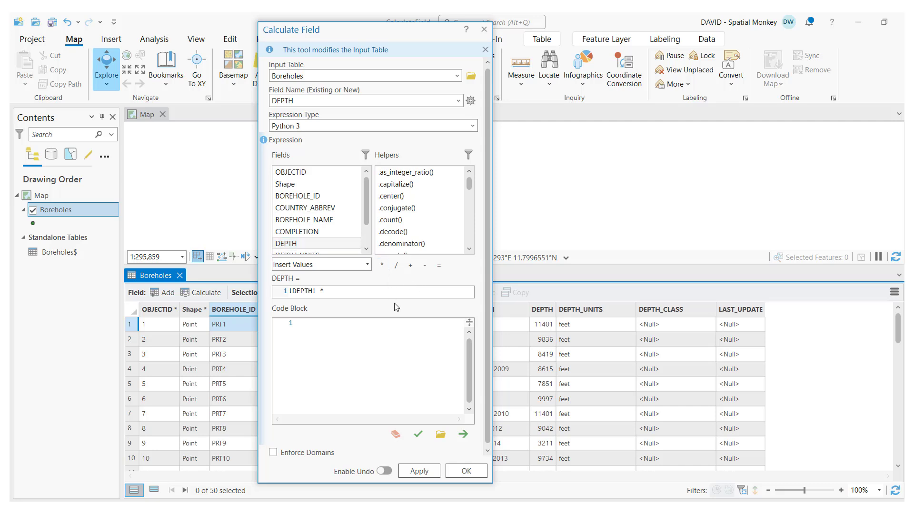
pyautogui.write('0.3')
pyautogui.write('048')
pyautogui.click(430, 472)
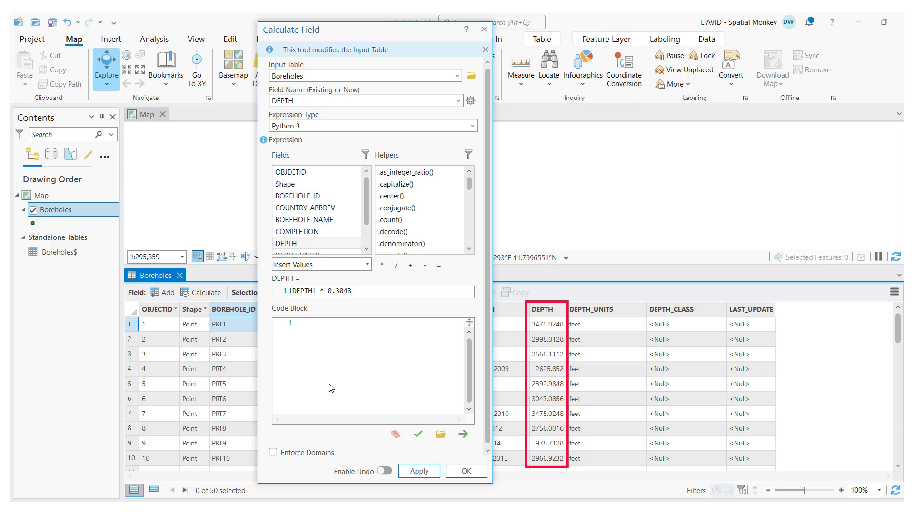
# Calculate the DEPTH_UNITS field with the text expression "meters"
pyautogui.click(458, 100)
pyautogui.click(316, 194)
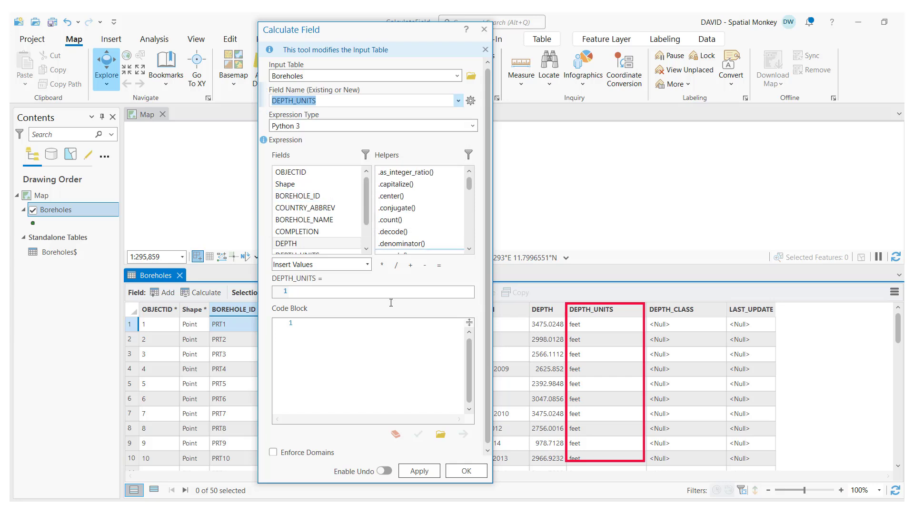
pyautogui.click(374, 293)
pyautogui.write('"')
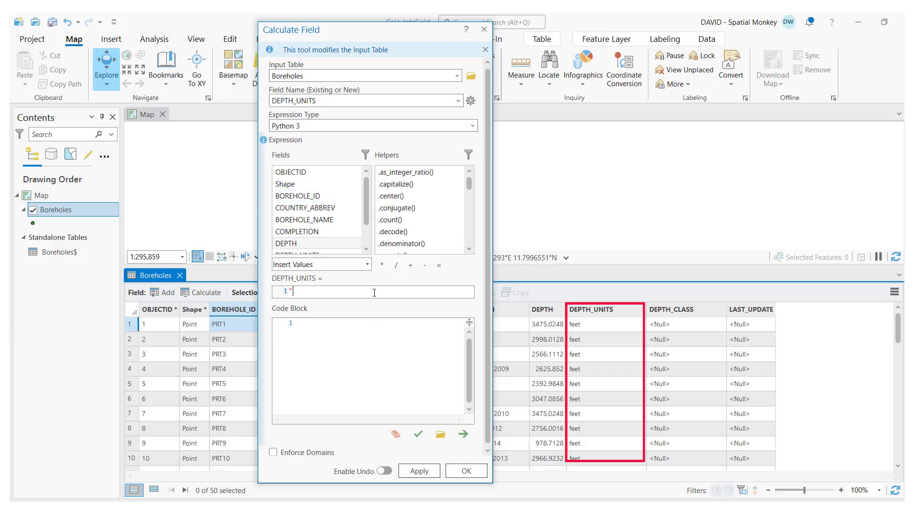
pyautogui.write('meters"')
pyautogui.click(419, 473)
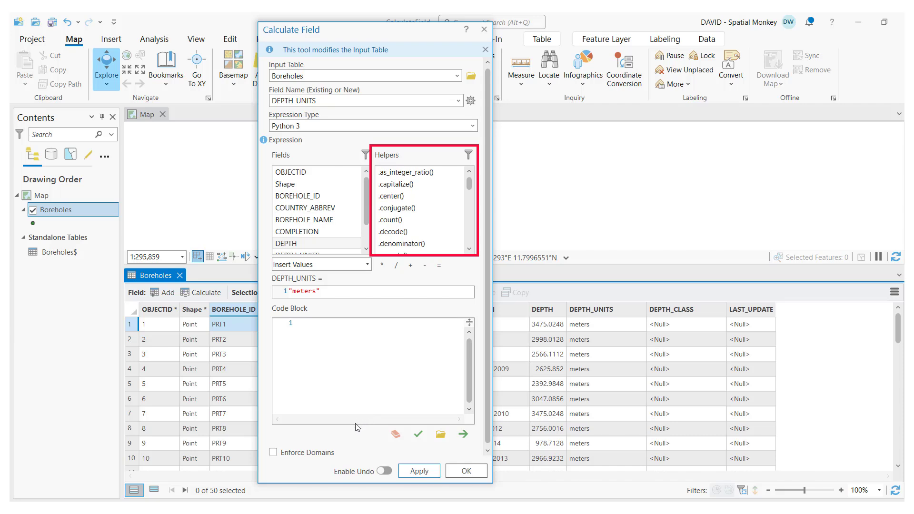
# Convert the DEPTH_UNITS values to uppercase by calculating the field with !DEPTH_UNITS!.upper()
pyautogui.click(395, 434)
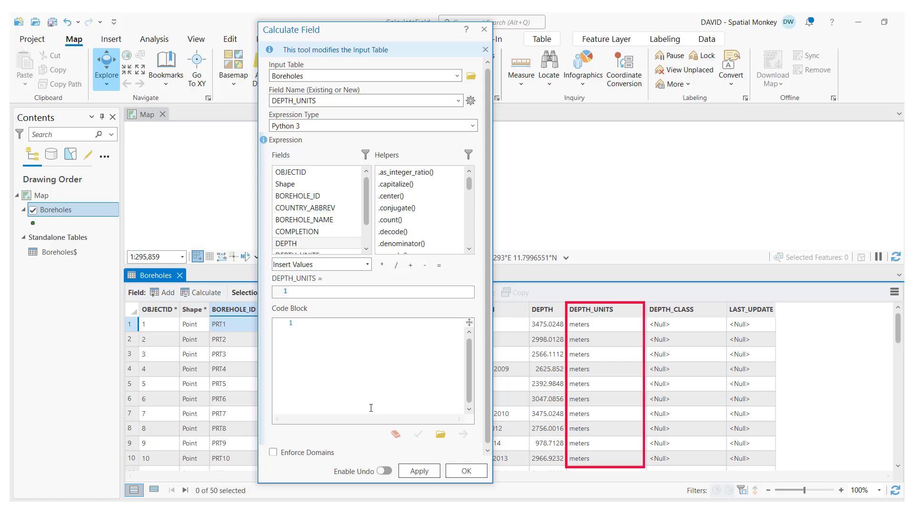
pyautogui.moveTo(365, 212); pyautogui.dragTo(365, 224)
pyautogui.doubleClick(303, 237)
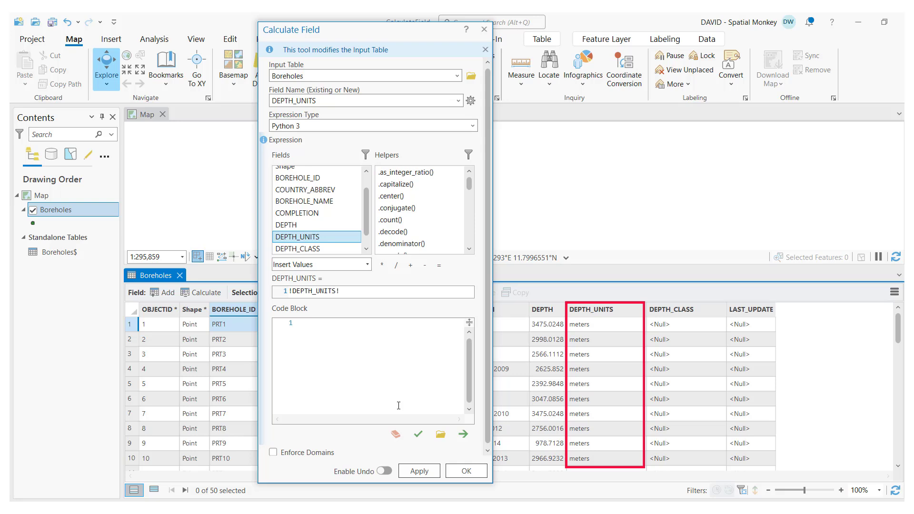
pyautogui.moveTo(469, 181); pyautogui.dragTo(470, 212)
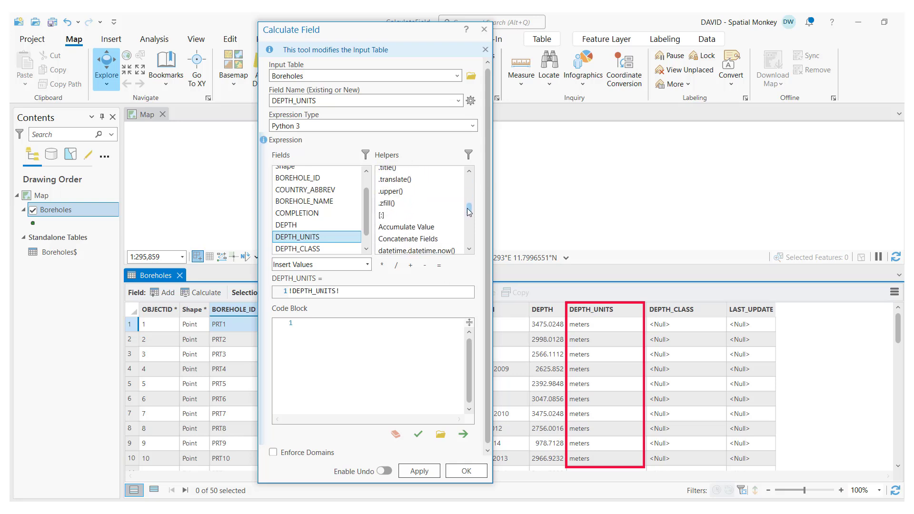
pyautogui.doubleClick(395, 193)
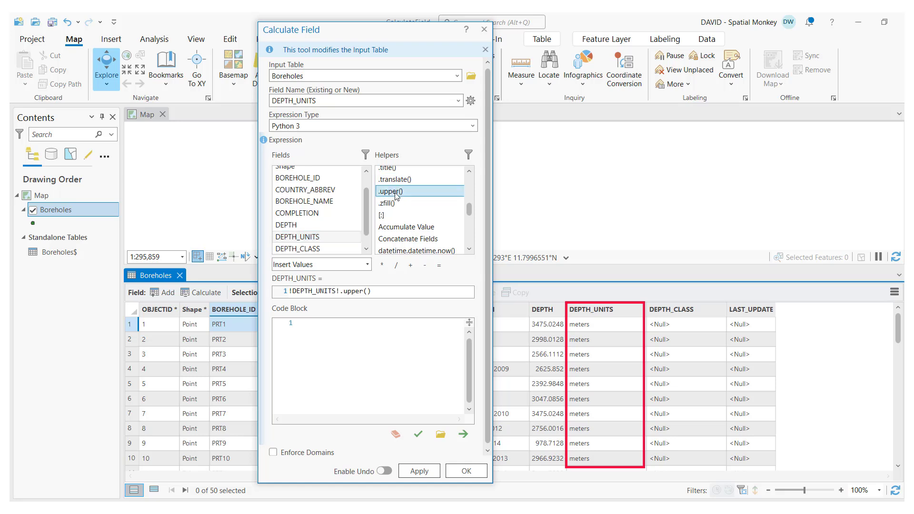
pyautogui.click(412, 474)
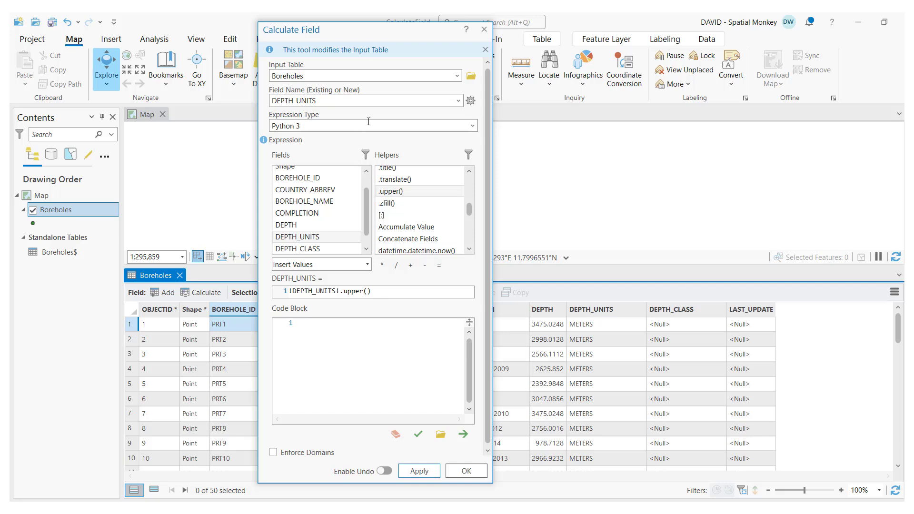
# Round the DEPTH field to two decimals by calculating it with round(!DEPTH!,2)
pyautogui.click(458, 102)
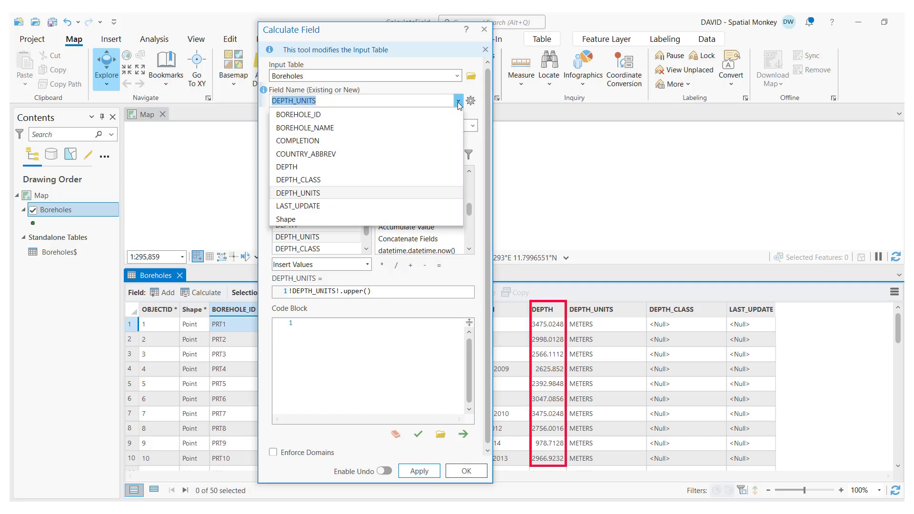
pyautogui.click(288, 170)
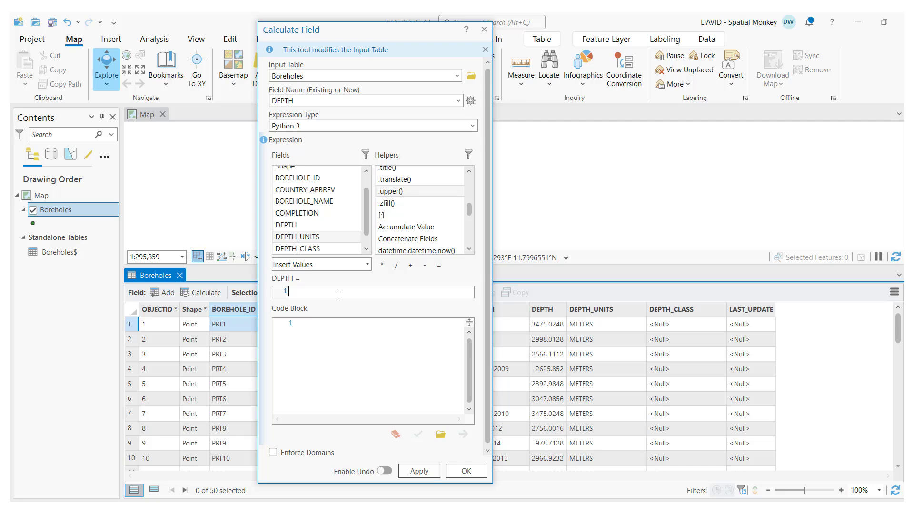
pyautogui.write('round()')
pyautogui.doubleClick(287, 225)
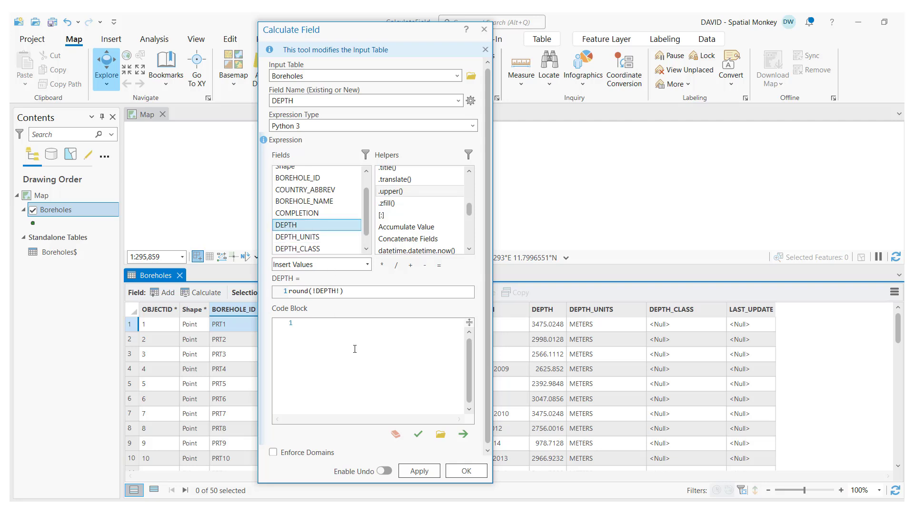
pyautogui.click(341, 290)
pyautogui.write(',')
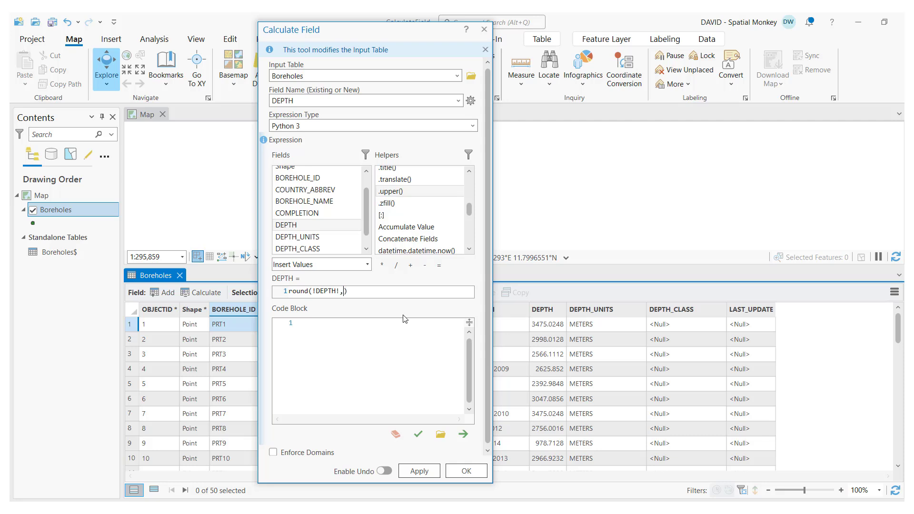
pyautogui.write('2')
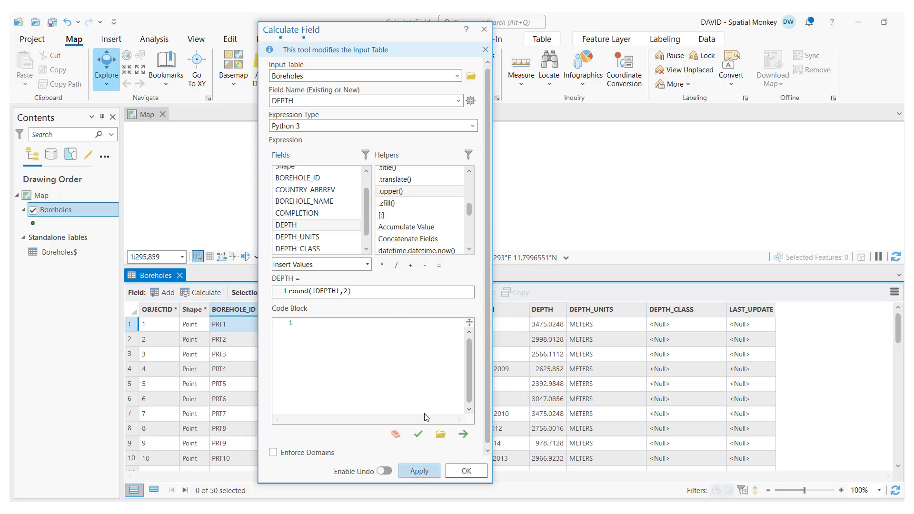
pyautogui.click(419, 471)
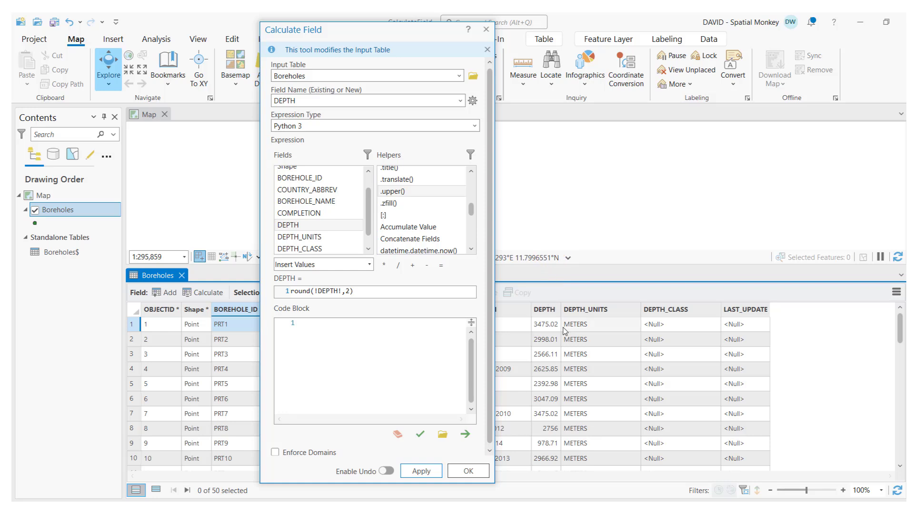
# Calculate the LAST_UPDATE field with datetime.now(), using the code block line from datetime import datetime
pyautogui.click(398, 435)
pyautogui.click(459, 102)
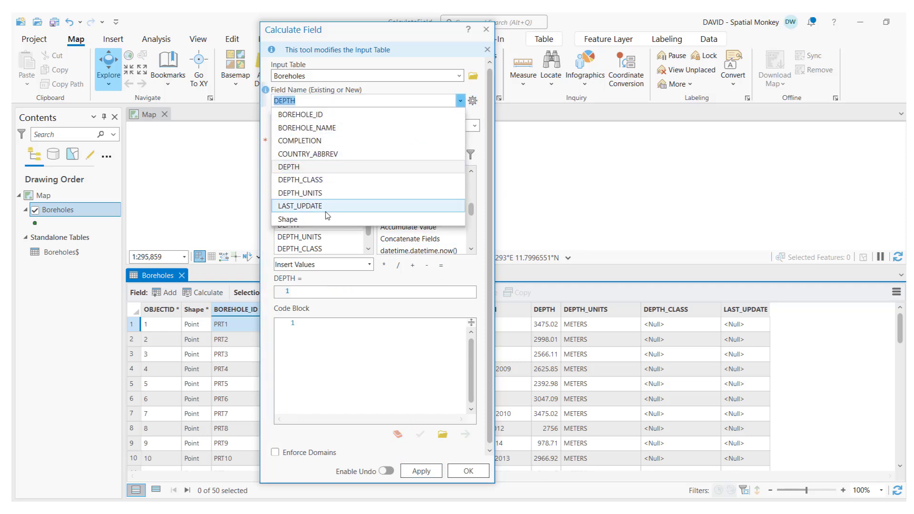
pyautogui.click(326, 216)
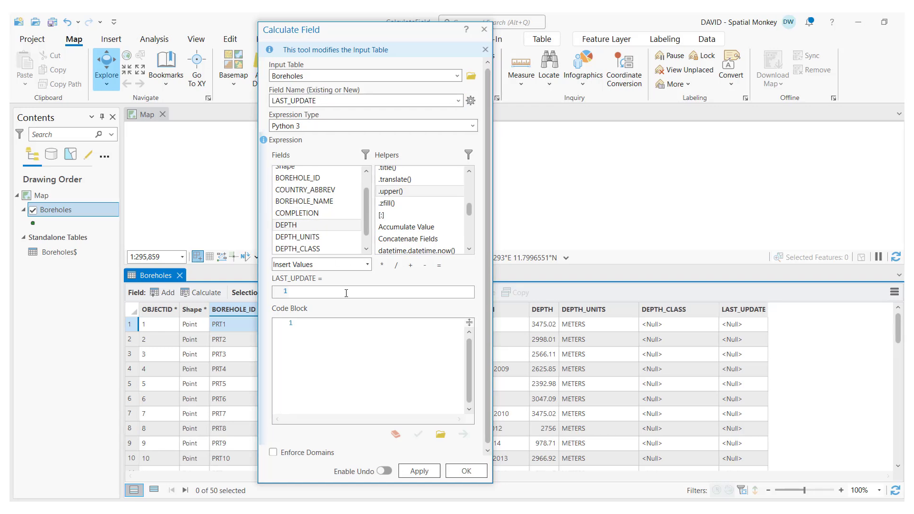
pyautogui.click(346, 293)
pyautogui.write('datetime.now()')
pyautogui.click(352, 326)
pyautogui.write('from datetime import date')
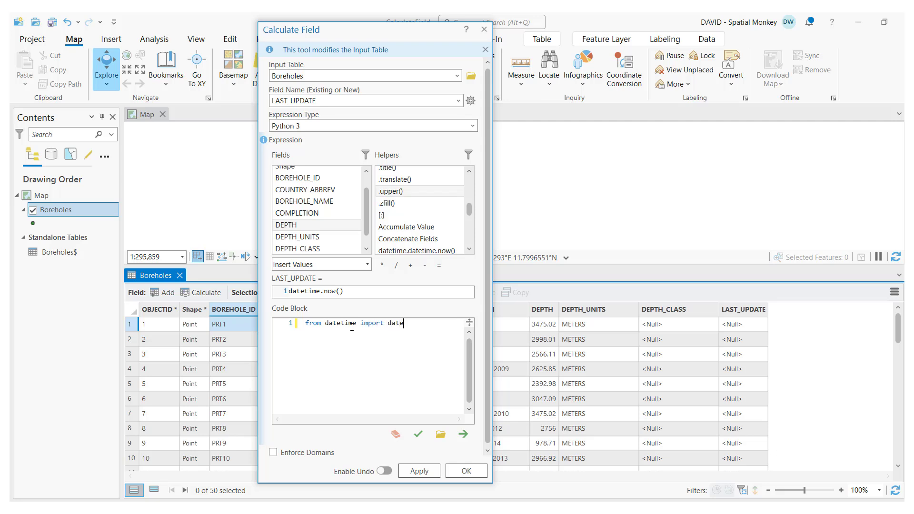
pyautogui.write('time')
pyautogui.click(419, 471)
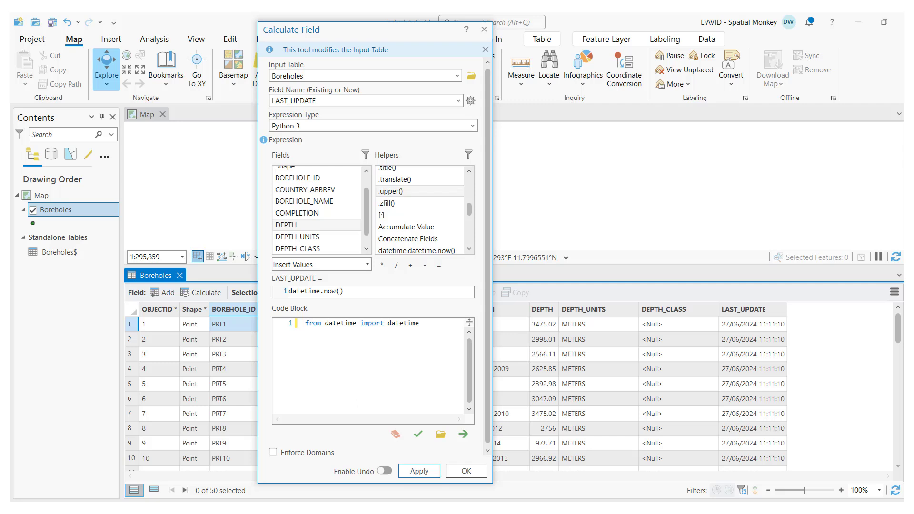
# Clear the previous expression, target the DEPTH_CLASS field, and start the code block with def classify(value): followed by the If-Elif-Else helper template
pyautogui.click(394, 436)
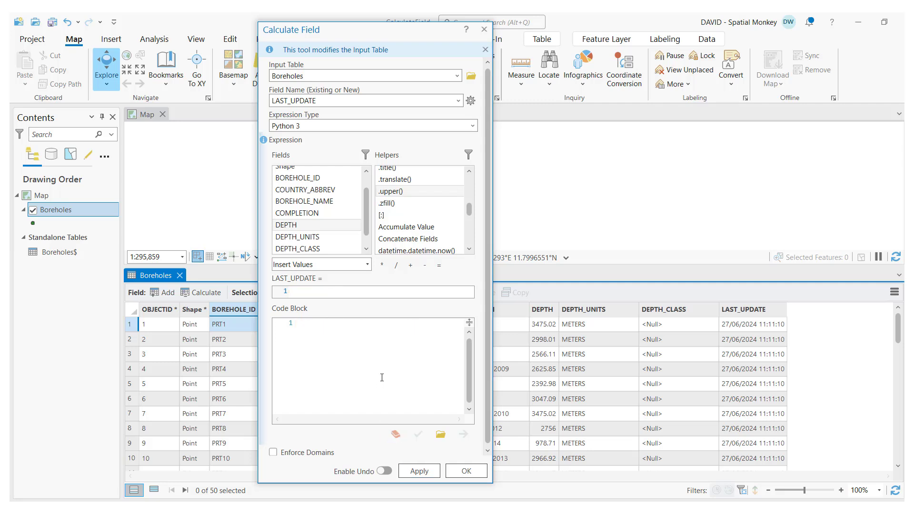
pyautogui.click(460, 101)
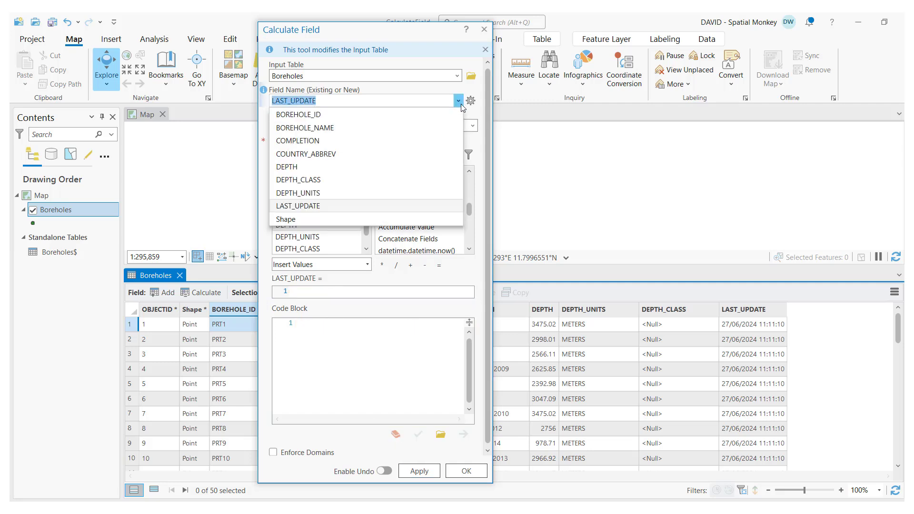
pyautogui.click(319, 181)
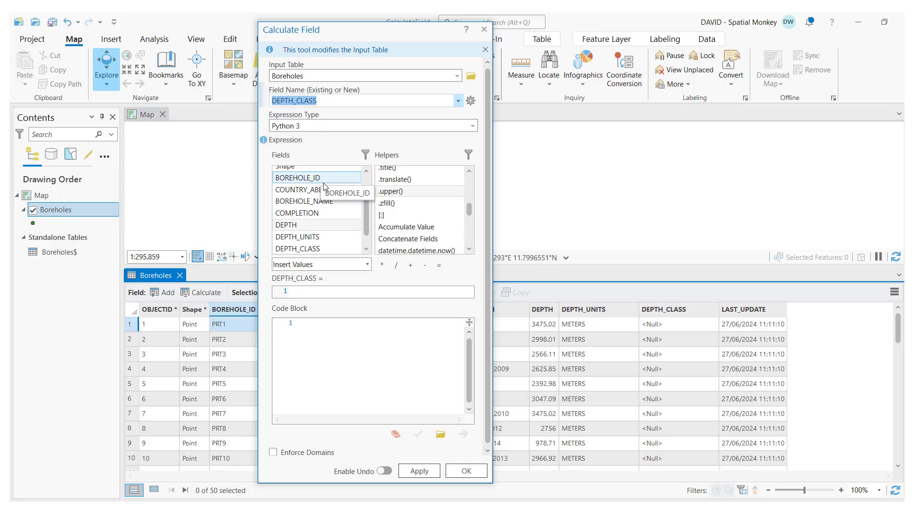
pyautogui.click(343, 329)
pyautogui.write('de')
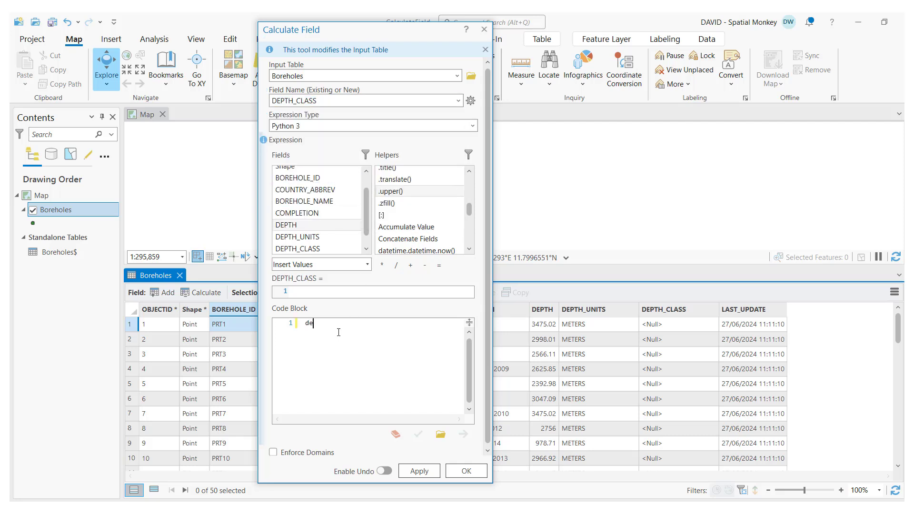
pyautogui.write('f classify(value):')
pyautogui.press('Return')
pyautogui.moveTo(469, 211); pyautogui.dragTo(469, 216)
pyautogui.click(403, 207)
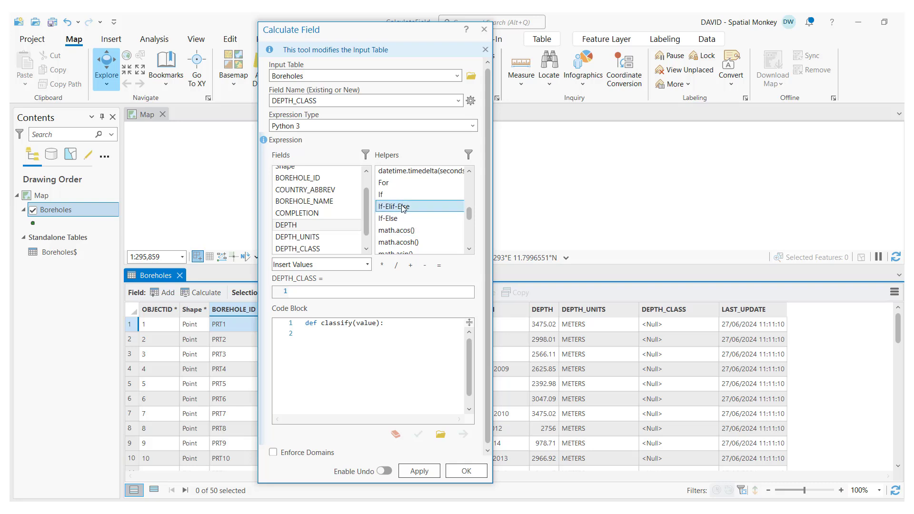
pyautogui.doubleClick(402, 207)
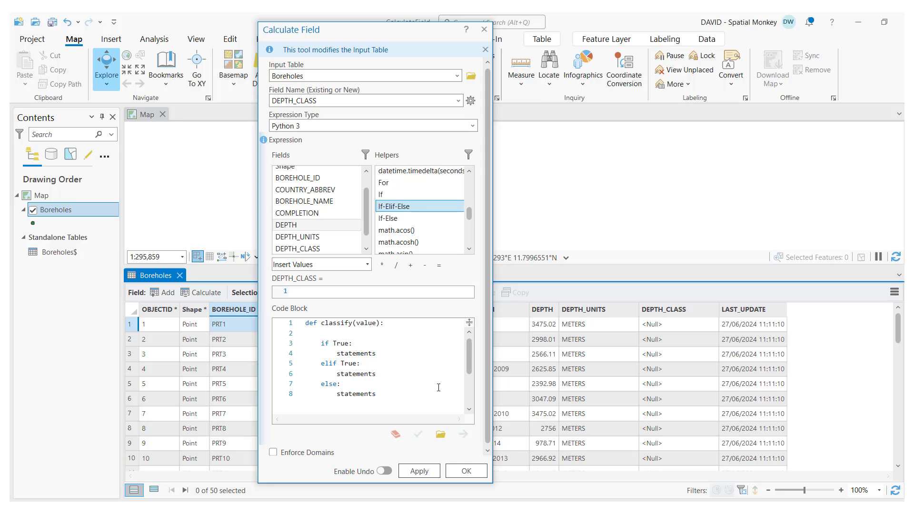
# Set the classify function's if condition to value > 3000 and its elif condition to value > 1500
pyautogui.doubleClick(342, 344)
pyautogui.write('value')
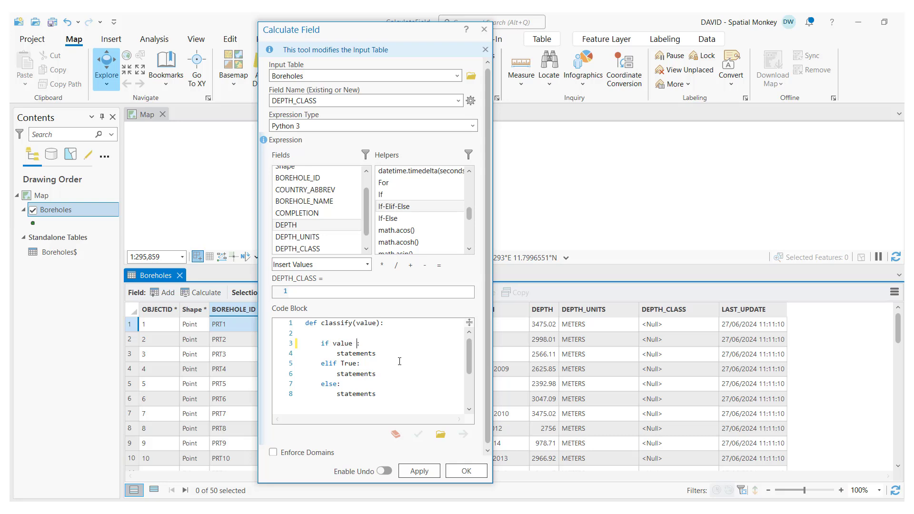
pyautogui.write(' > 3000')
pyautogui.doubleClick(346, 365)
pyautogui.write('value > 1500')
# Replace the placeholder statements of the if, elif and else branches with return "deep", return "intermediate" and return "shallow"
pyautogui.doubleClick(356, 353)
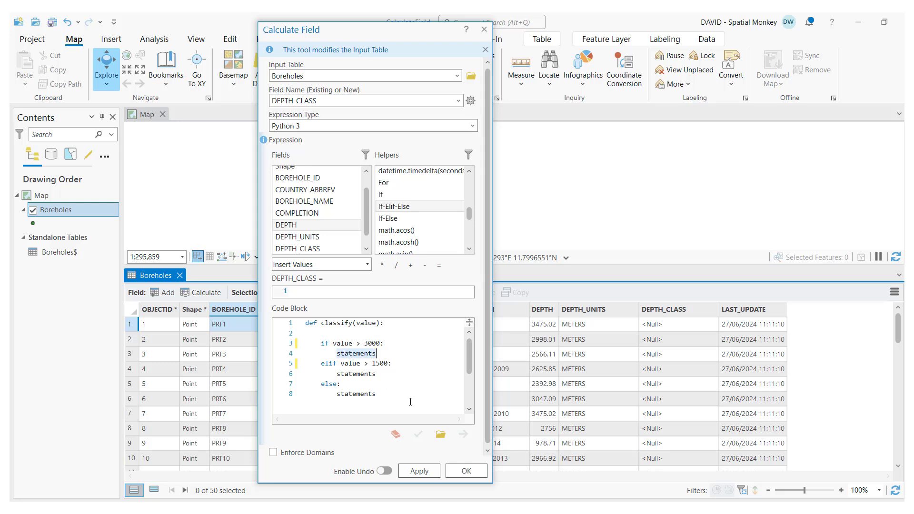
pyautogui.write('return "deep')
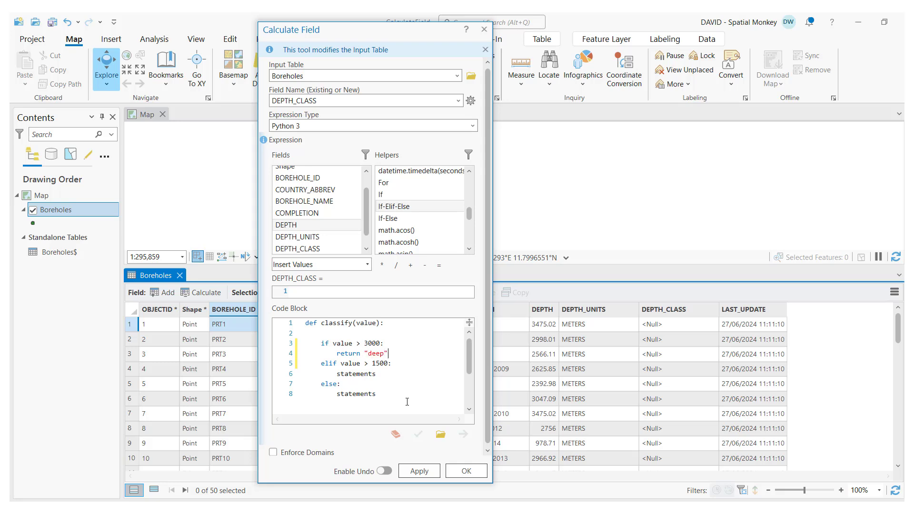
pyautogui.doubleClick(362, 374)
pyautogui.write('return "intermediate"')
pyautogui.doubleClick(353, 396)
pyautogui.write('return "')
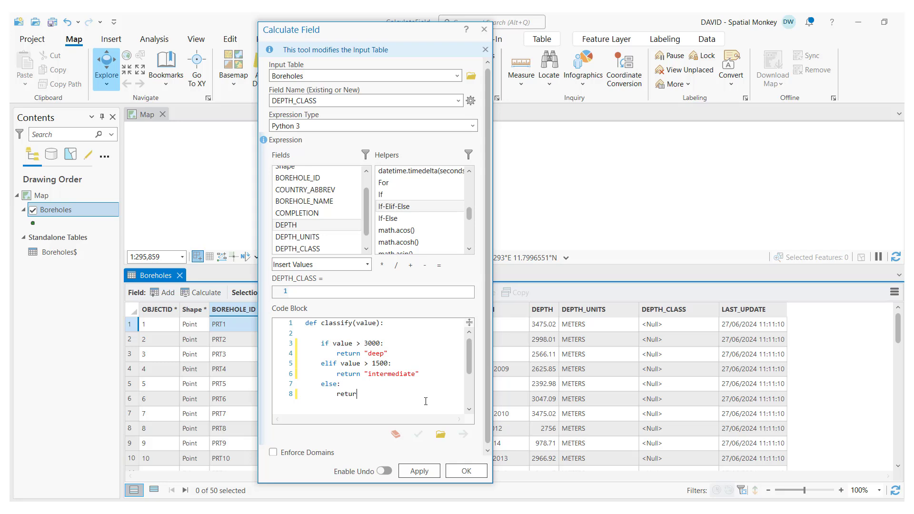
pyautogui.write('shallow')
# Calculate the DEPTH_CLASS field with the expression classify(!DEPTH!)
pyautogui.write('classify()')
pyautogui.doubleClick(295, 225)
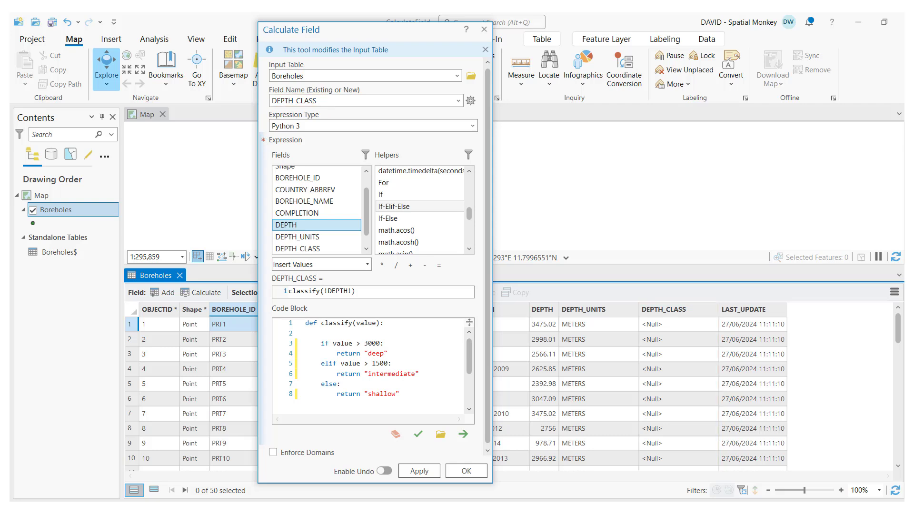
pyautogui.click(413, 470)
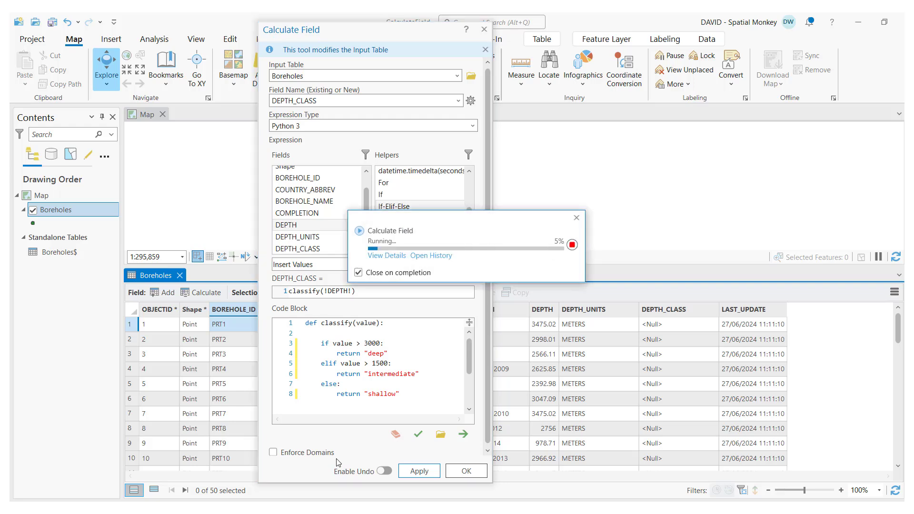